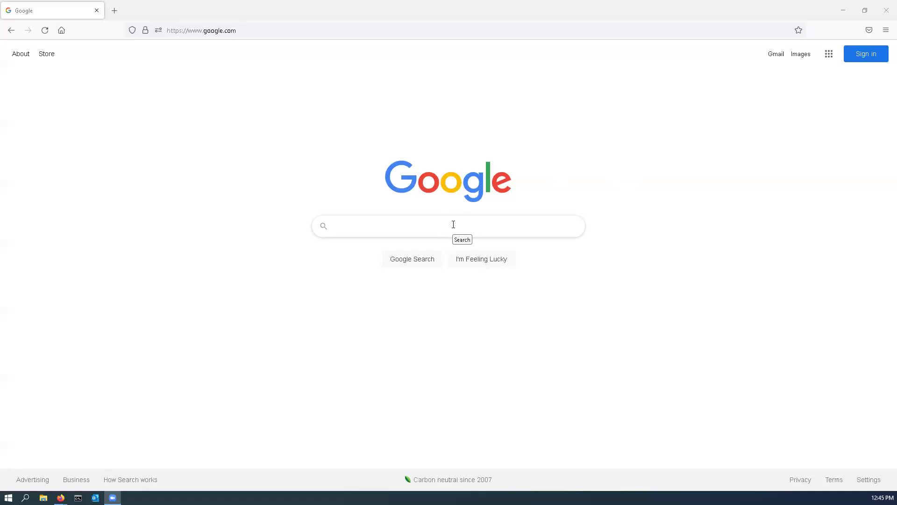
# - Search Google for "vmware workstation pro download"
pyautogui.click(449, 227)
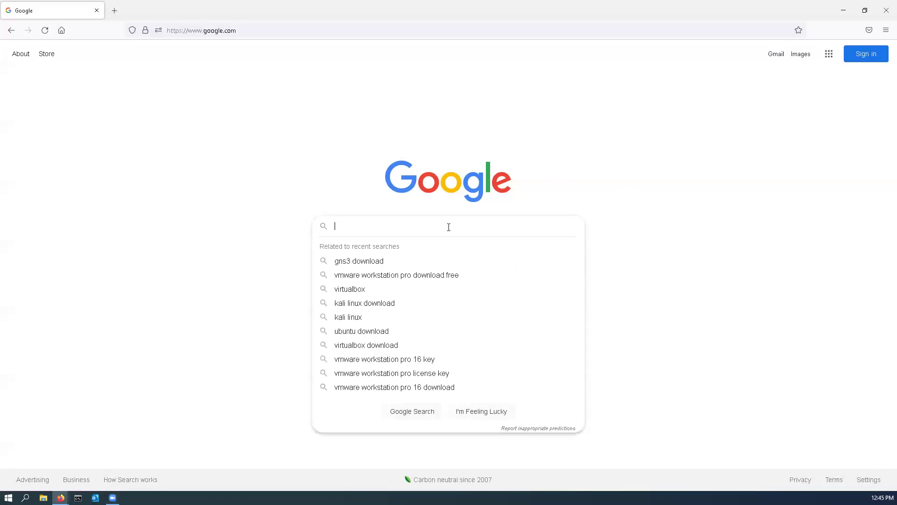
pyautogui.write('wv')
pyautogui.press('BackSpace')
pyautogui.press('BackSpace')
pyautogui.write('vm')
pyautogui.write('w')
pyautogui.press('BackSpace')
pyautogui.write('mwar')
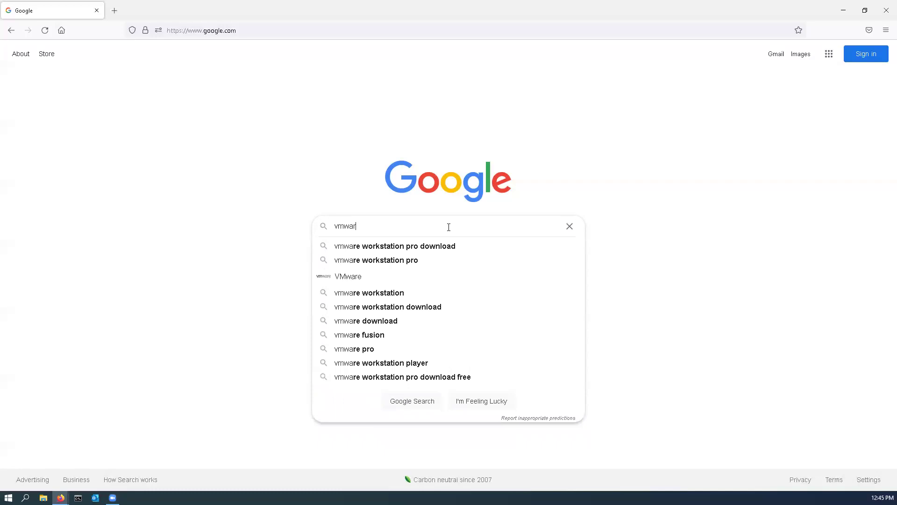
pyautogui.write('e wo')
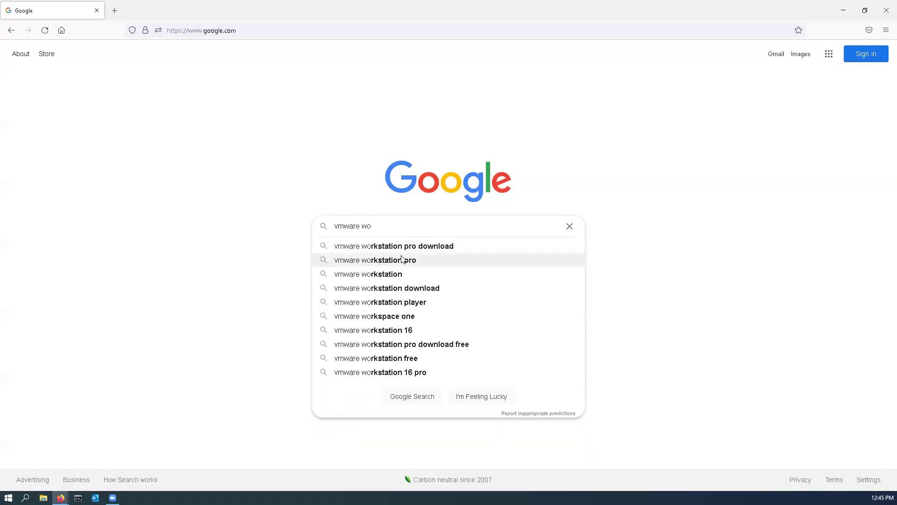
pyautogui.click(439, 252)
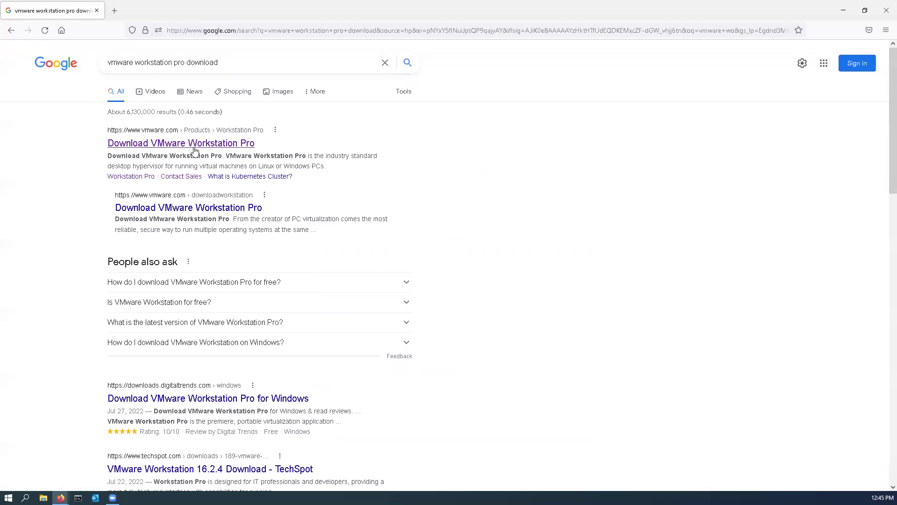
# - Open VMware's official Download VMware Workstation Pro page and download Workstation 16 Pro for Windows
pyautogui.click(221, 144)
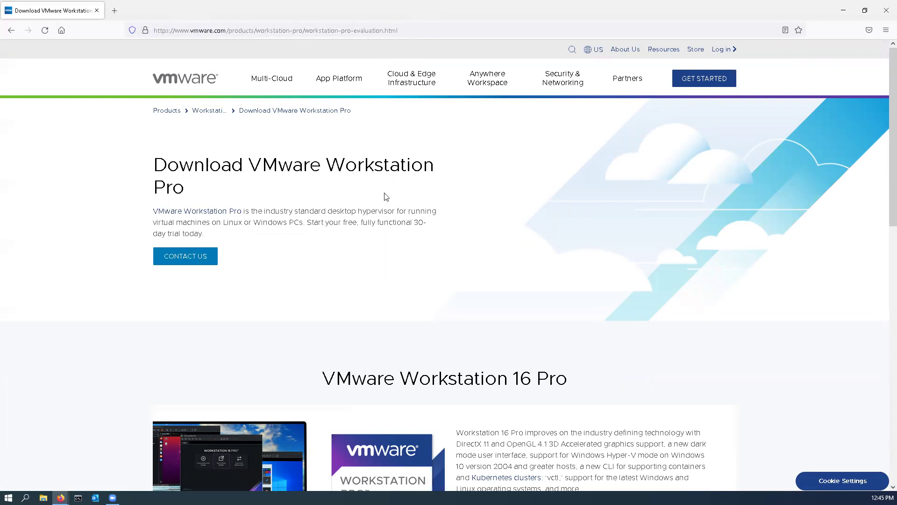
pyautogui.scroll(-6, 384, 194)
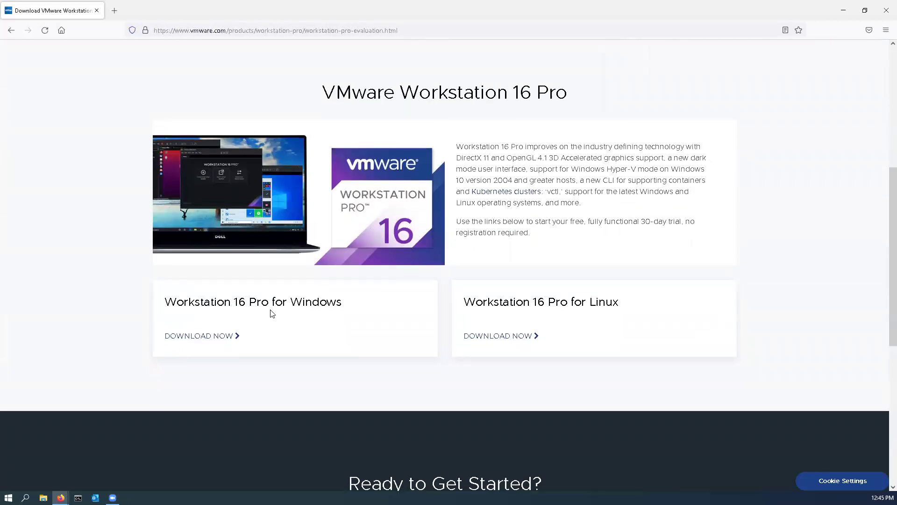
pyautogui.click(222, 342)
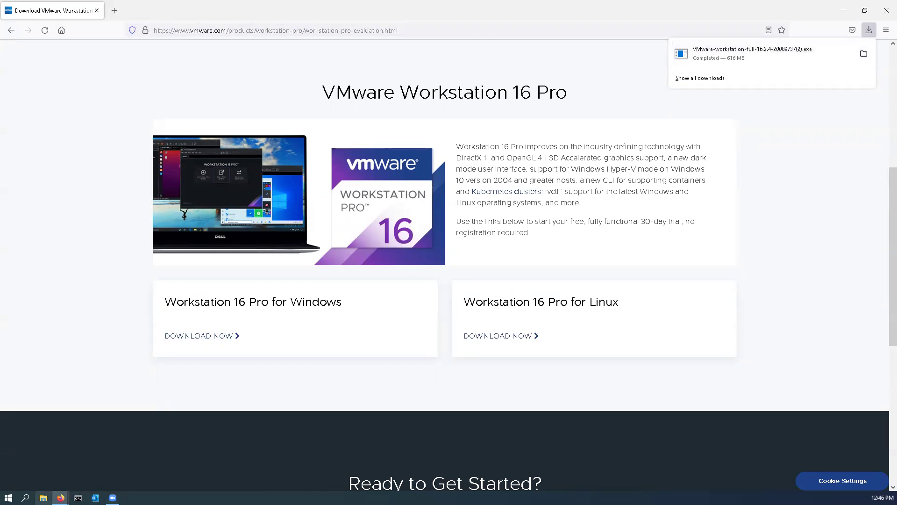
# - Run the newest VMware-workstation-full-16.2.4 installer from the Downloads folder in File Explorer
pyautogui.click(43, 497)
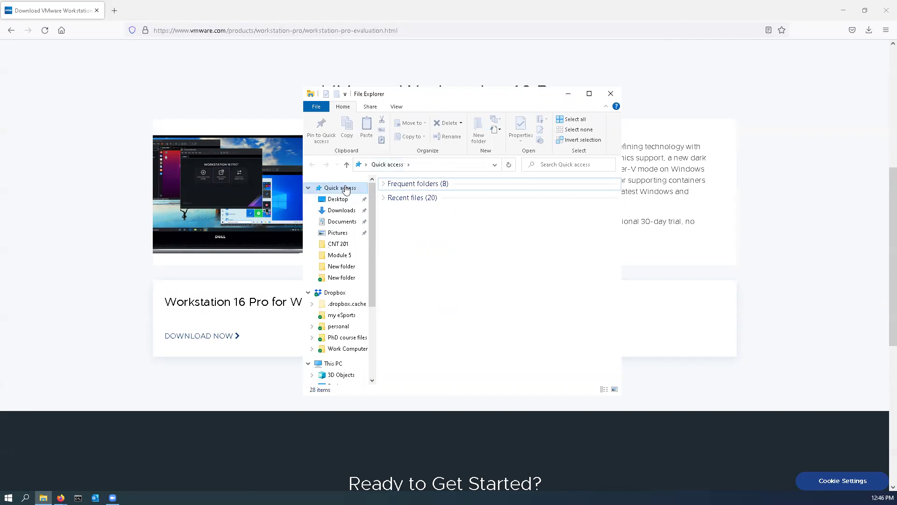
pyautogui.click(345, 211)
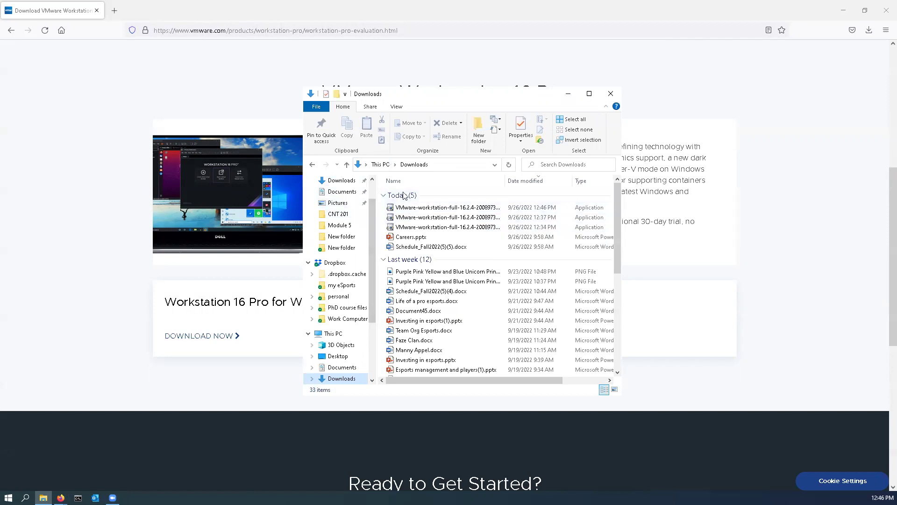
pyautogui.click(445, 211)
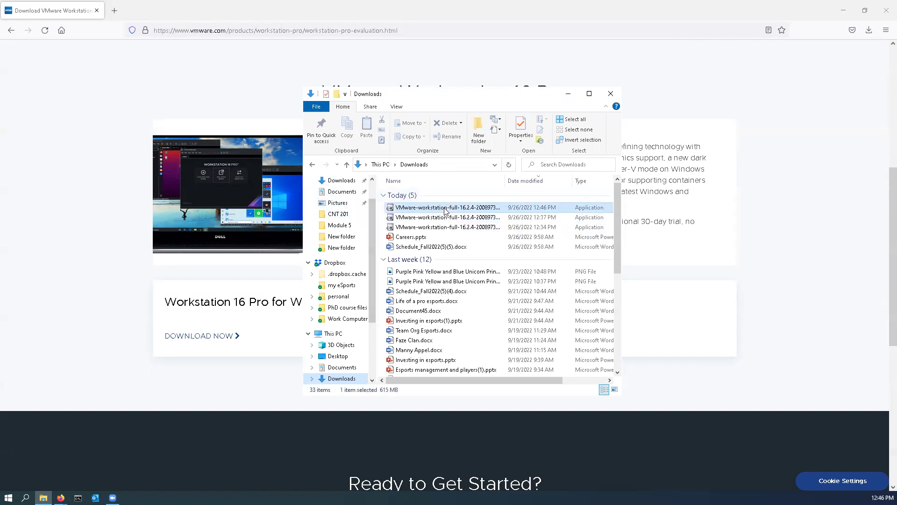
pyautogui.doubleClick(445, 212)
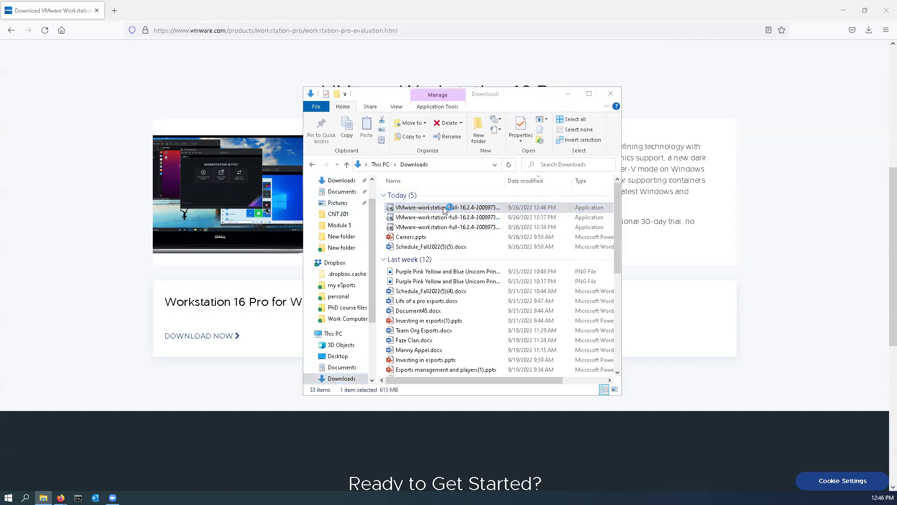
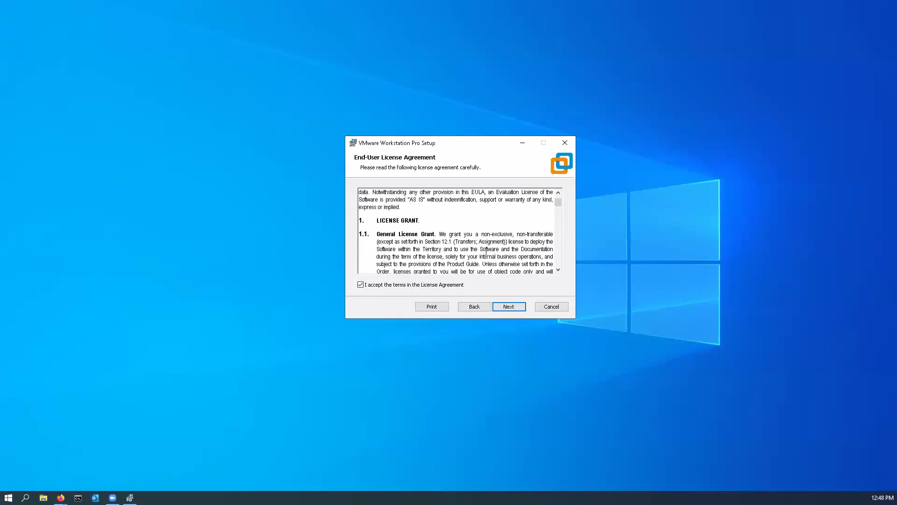
# - Proceed past the accepted license agreement and set the setup to install Windows Hypervisor Platform (WHP) automatically
pyautogui.scroll(-1, 446, 254)
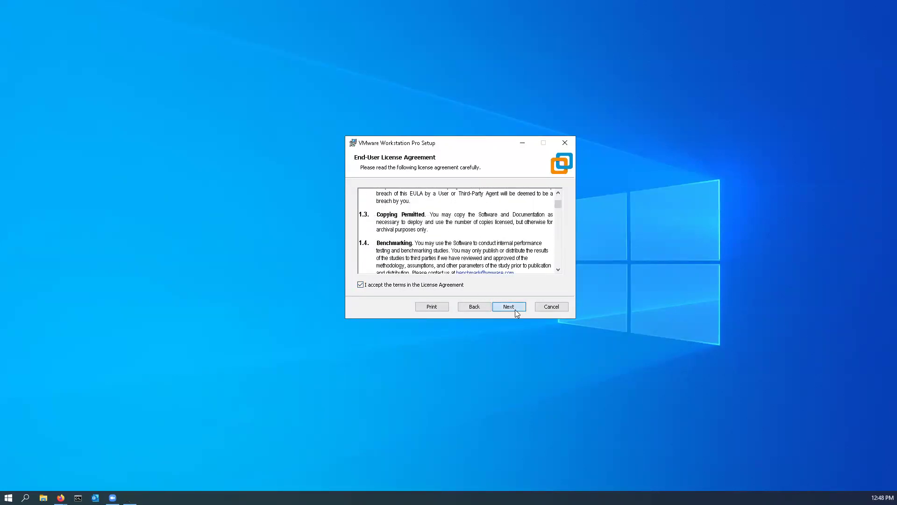
pyautogui.click(516, 310)
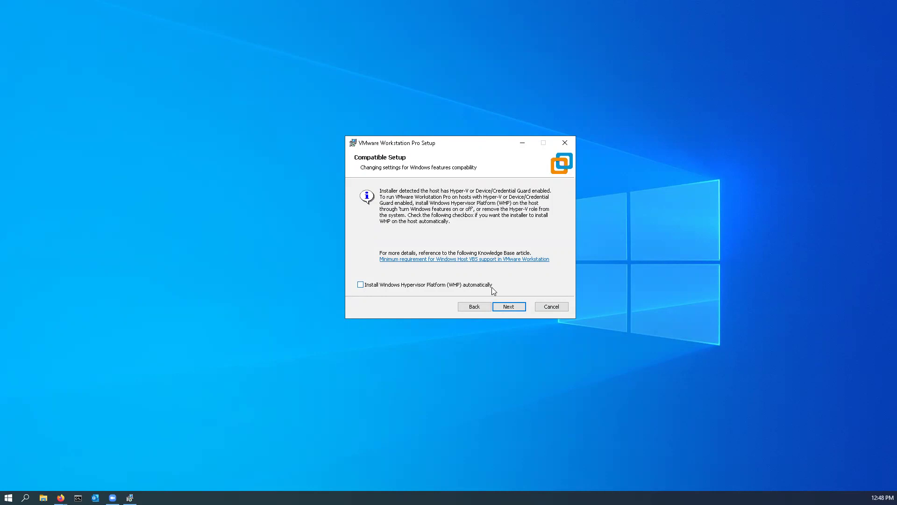
pyautogui.click(361, 285)
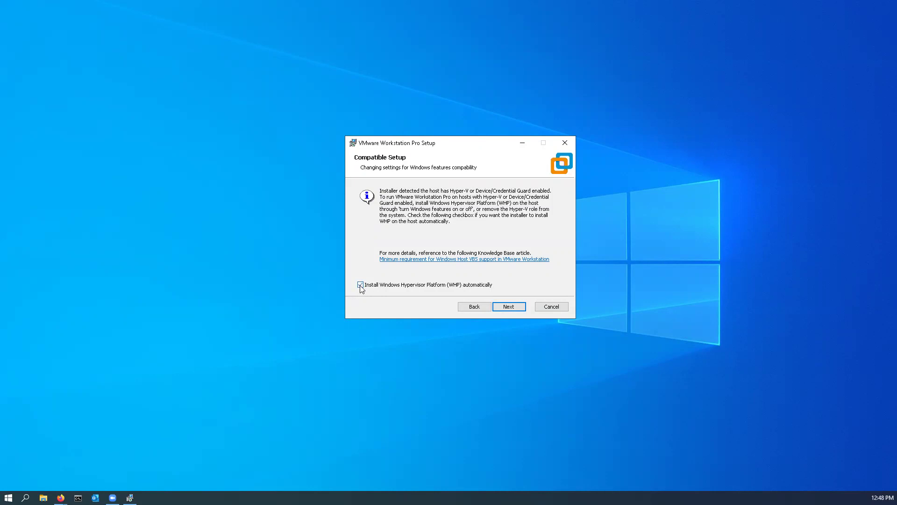
pyautogui.click(513, 306)
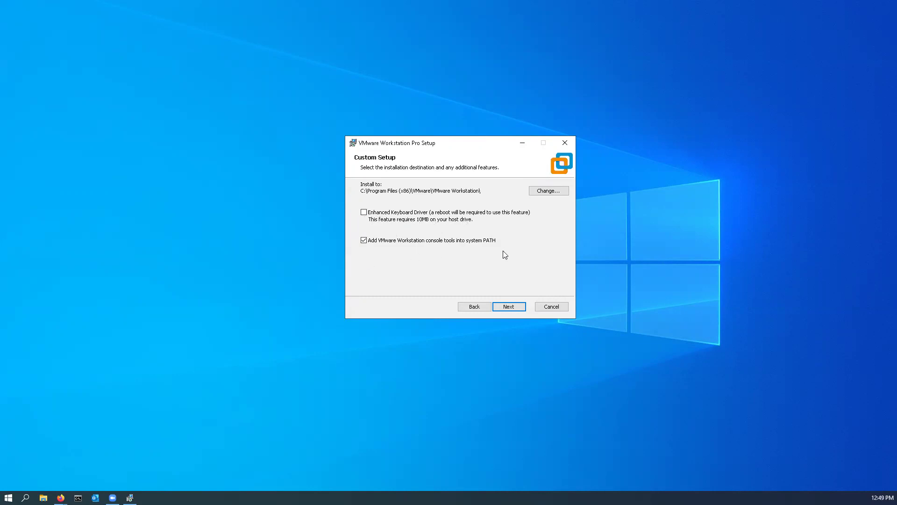
# - Install VMware Workstation Pro with the default destination, user experience settings, and Desktop and Start Menu shortcuts
pyautogui.click(518, 307)
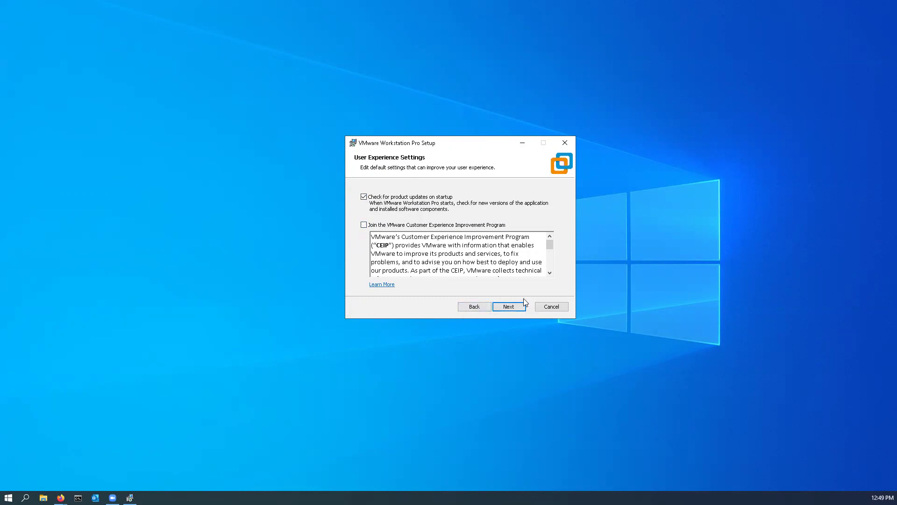
pyautogui.click(515, 307)
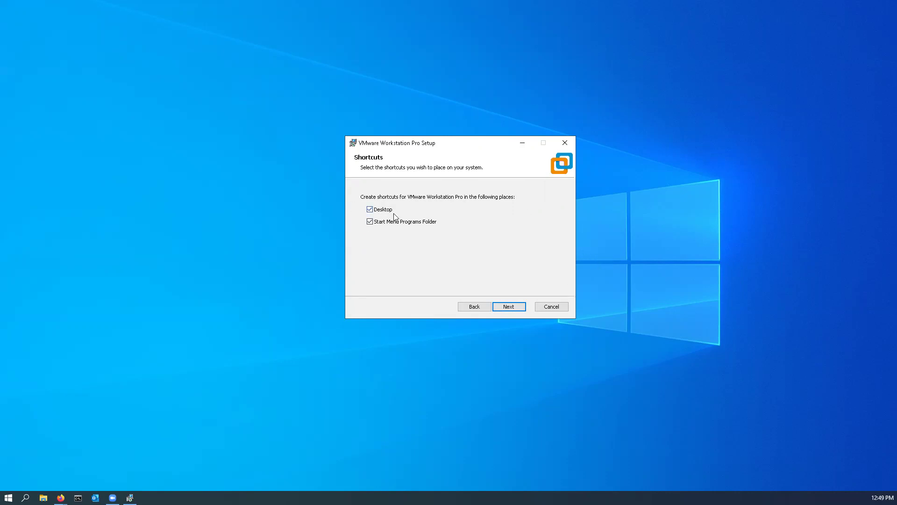
pyautogui.click(503, 309)
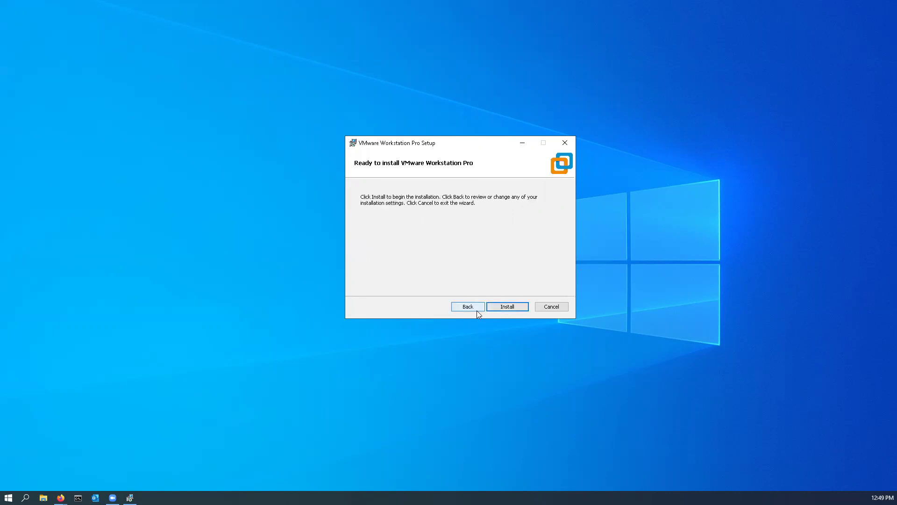
pyautogui.click(512, 309)
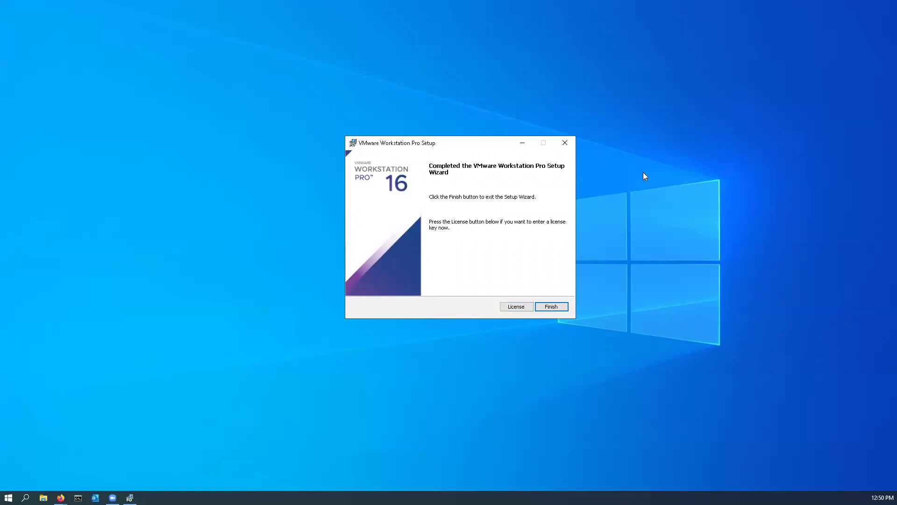
# - Paste the product license key from the browser into the setup's license key field, submit it, and finish the setup wizard
pyautogui.click(516, 308)
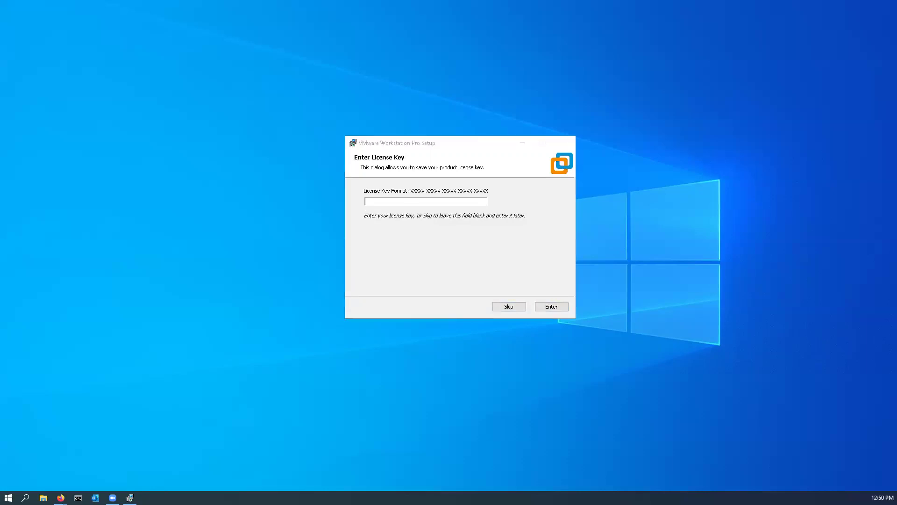
pyautogui.hotkey('alt', 'Tab')
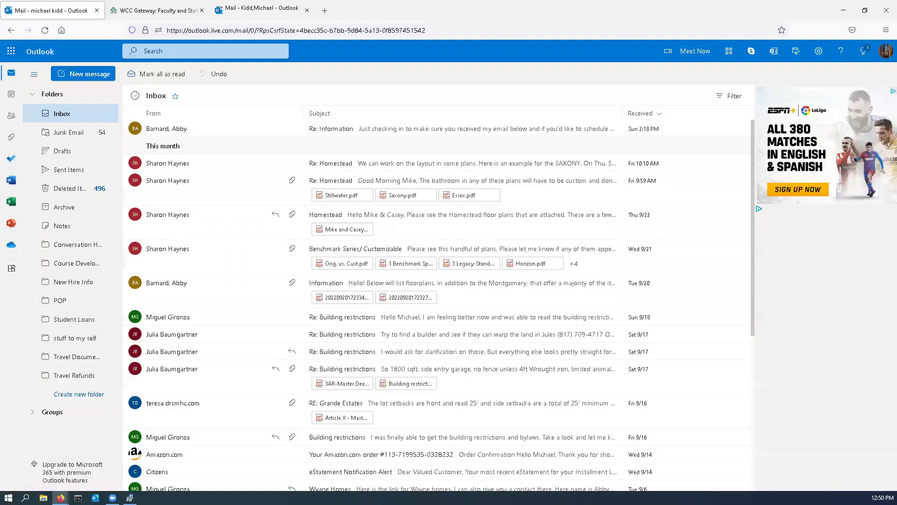
pyautogui.doubleClick(379, 6)
pyautogui.click(394, 10)
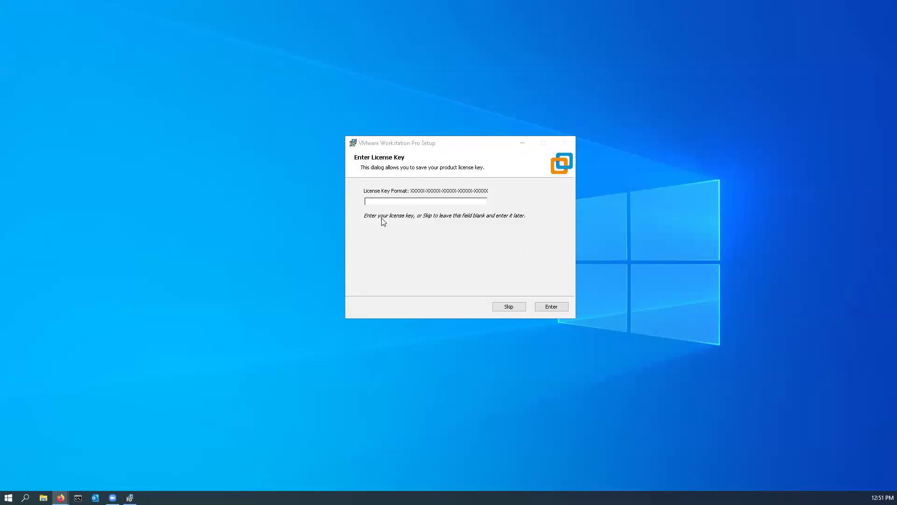
pyautogui.click(386, 200)
pyautogui.hotkey('ctrl', 'v')
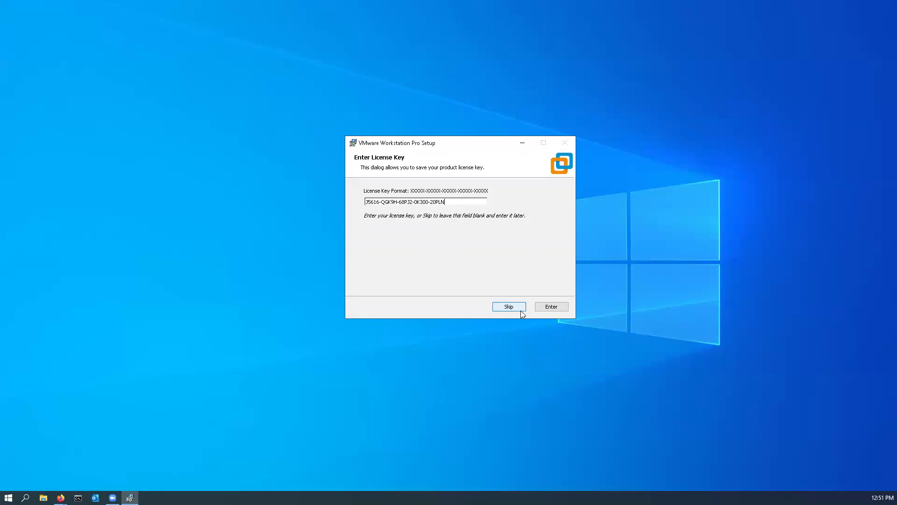
pyautogui.click(552, 306)
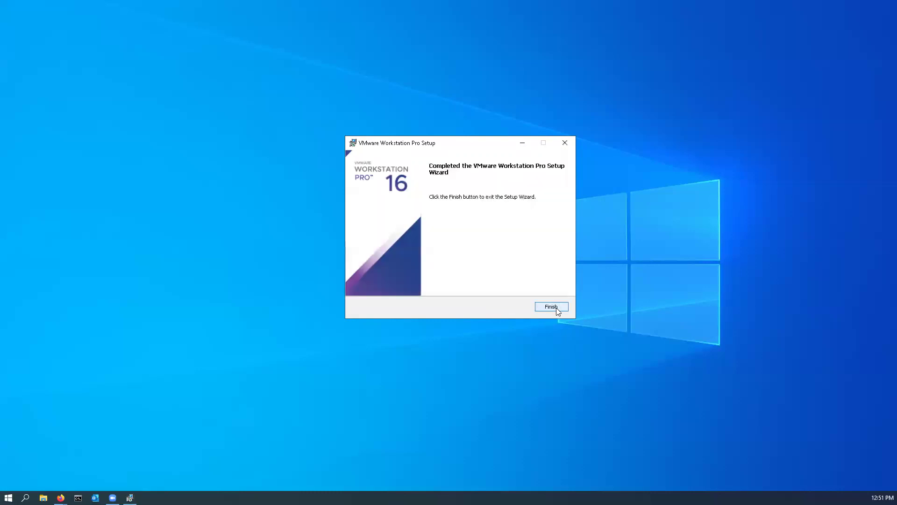
pyautogui.click(558, 311)
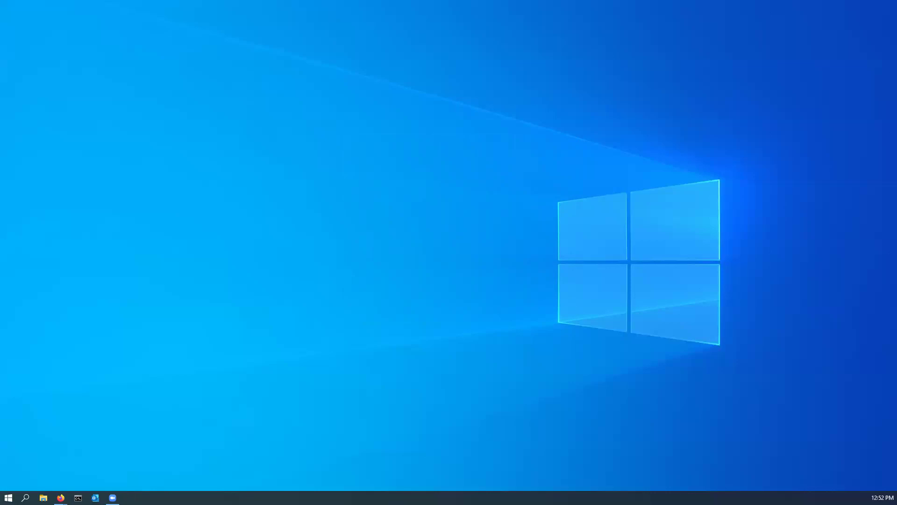
# - Launch VMware Workstation Pro from its desktop shortcut and maximize the program window
pyautogui.moveTo(37, 148); pyautogui.dragTo(57, 64)
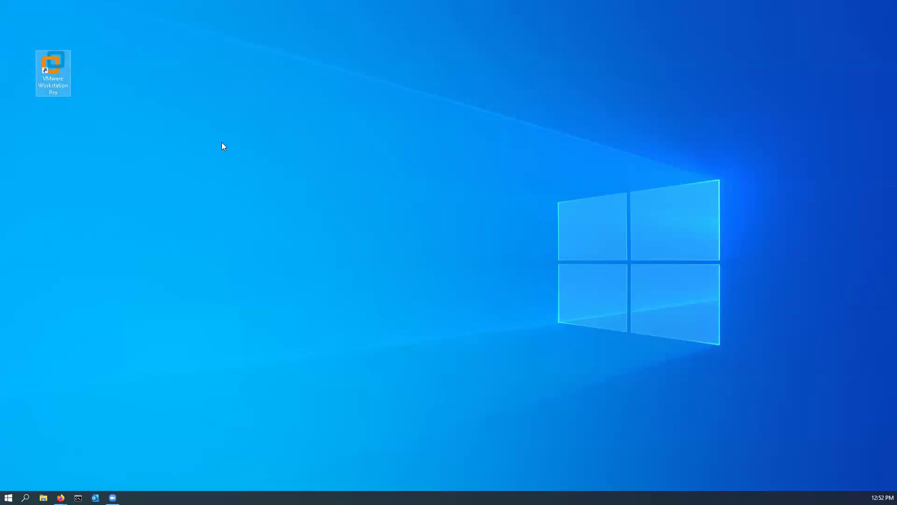
pyautogui.doubleClick(66, 76)
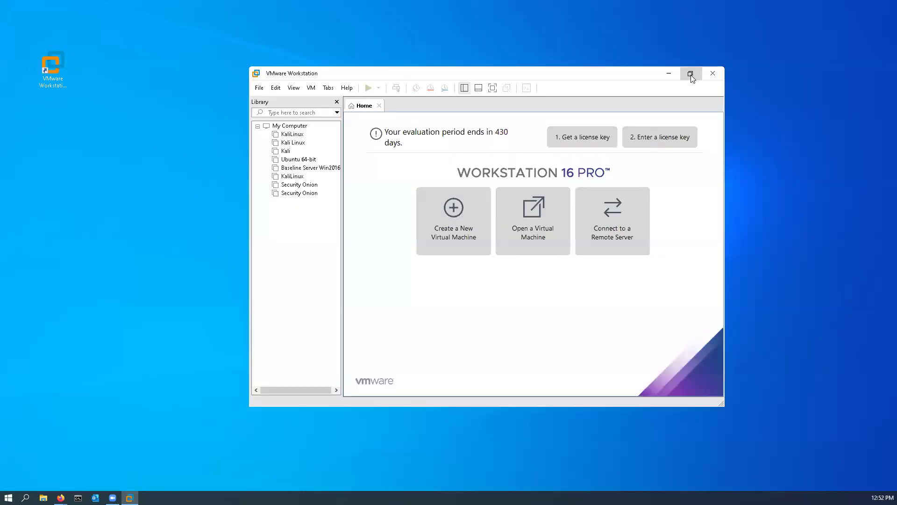
pyautogui.click(692, 74)
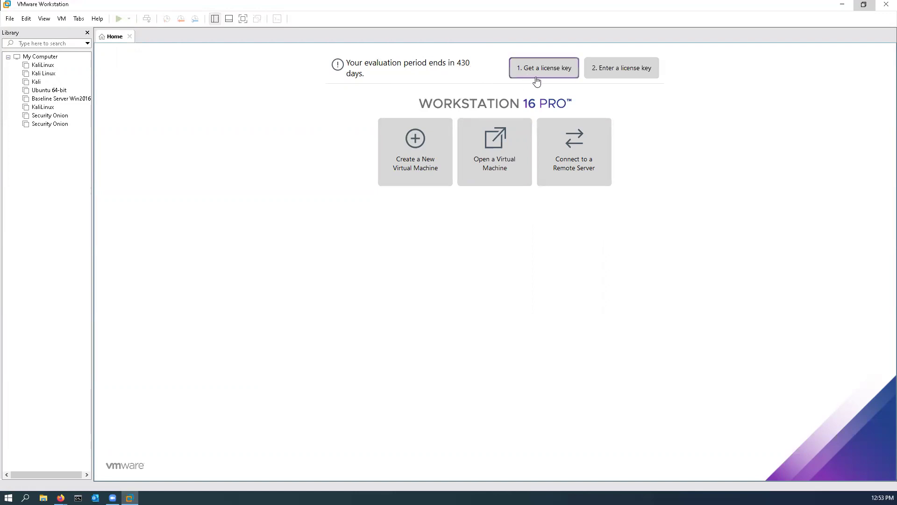
pyautogui.click(618, 76)
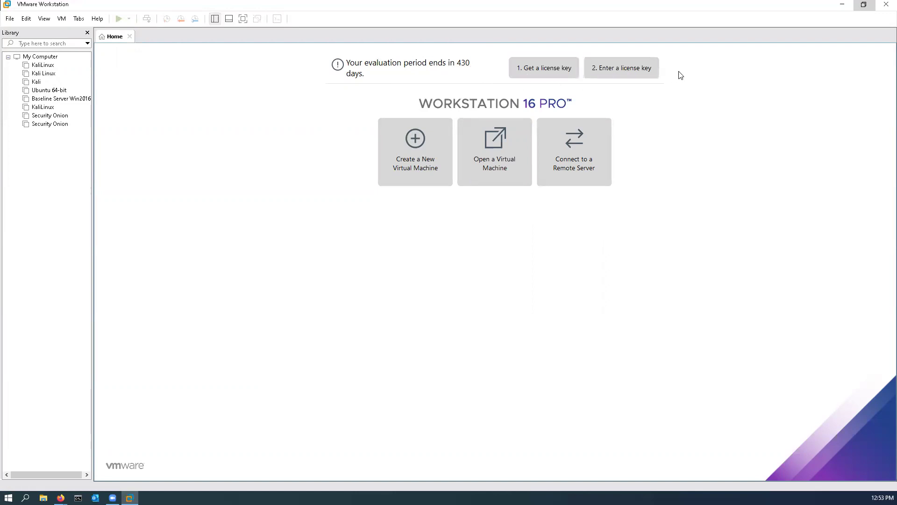